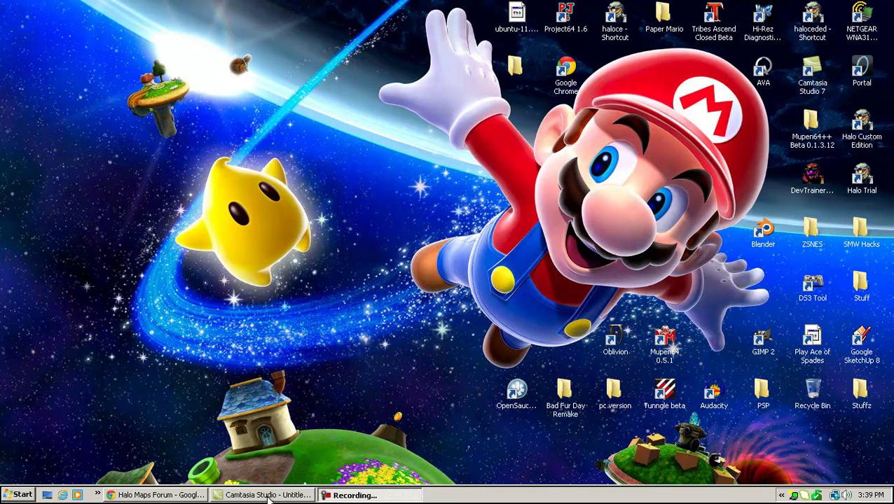
# Restore Chrome, glance at the OpenSauce V3.0 release announcement, and return to the open-sauce project page
pyautogui.click(156, 496)
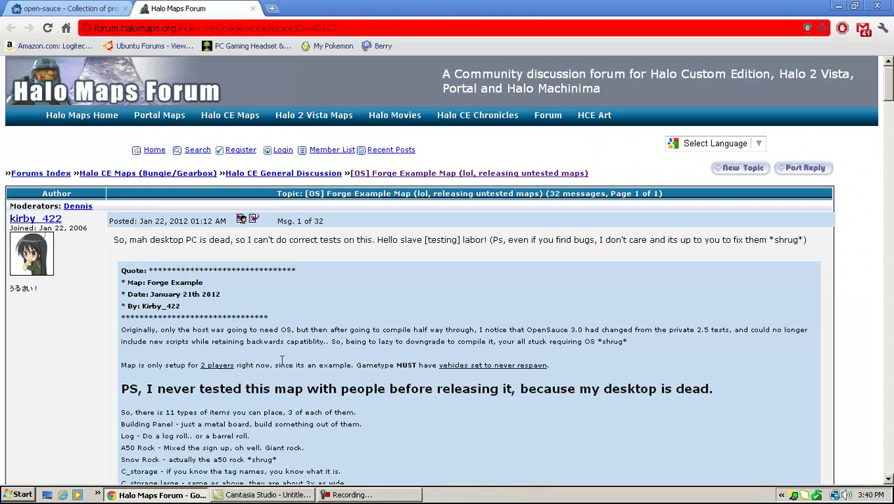
pyautogui.click(61, 10)
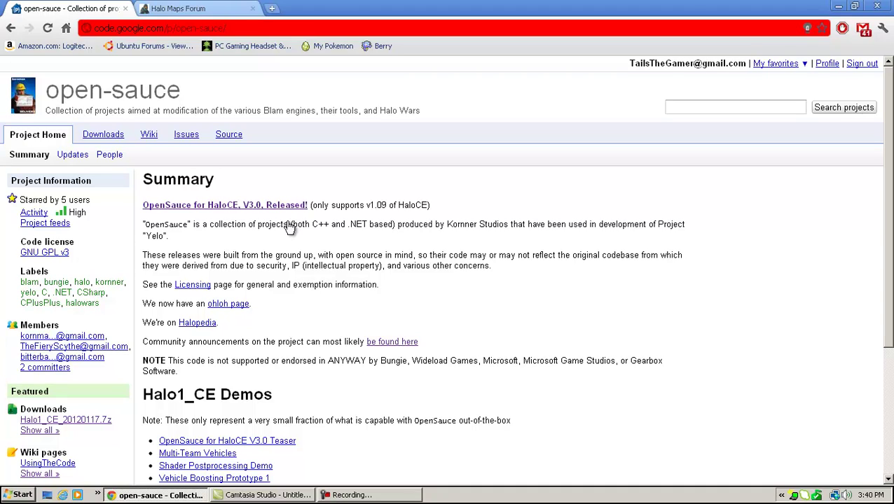
pyautogui.click(268, 212)
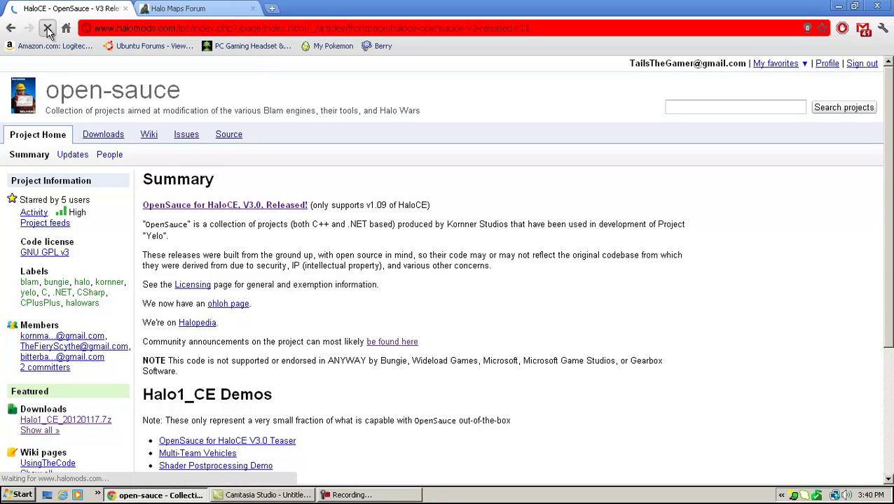
pyautogui.click(11, 28)
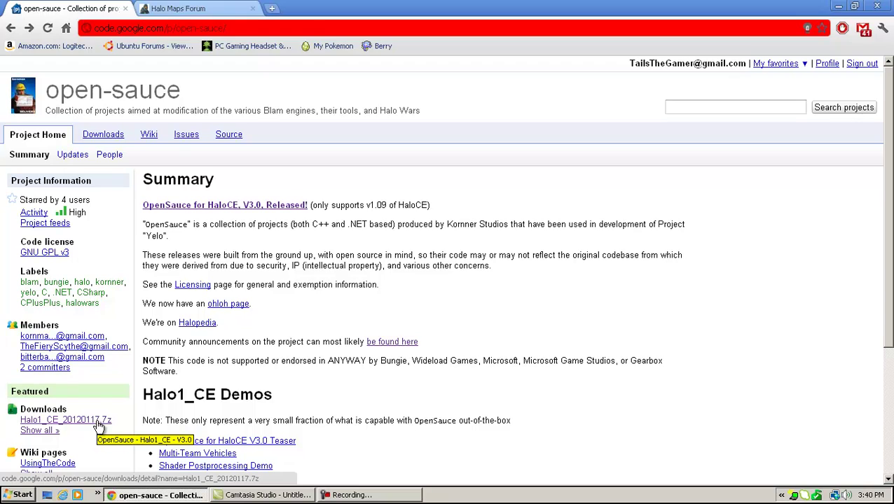
# Download Halo1_CE_20120117.7z from the project's Downloads list
pyautogui.click(110, 139)
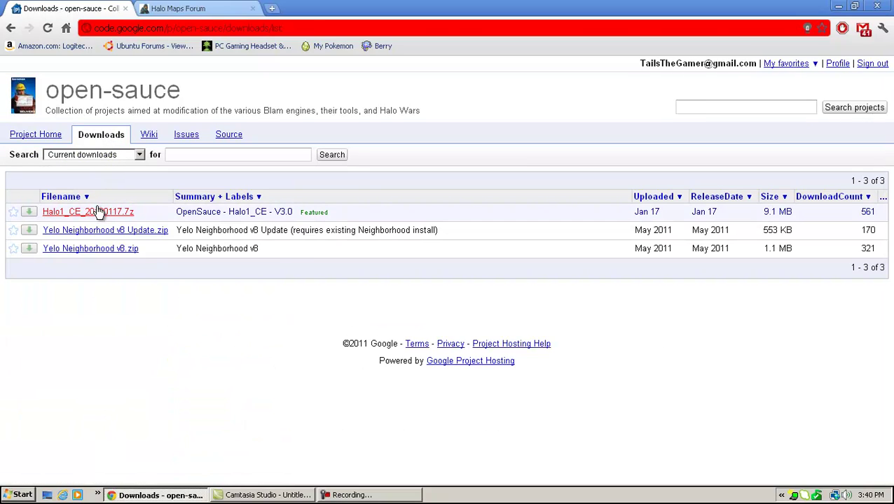
pyautogui.click(73, 212)
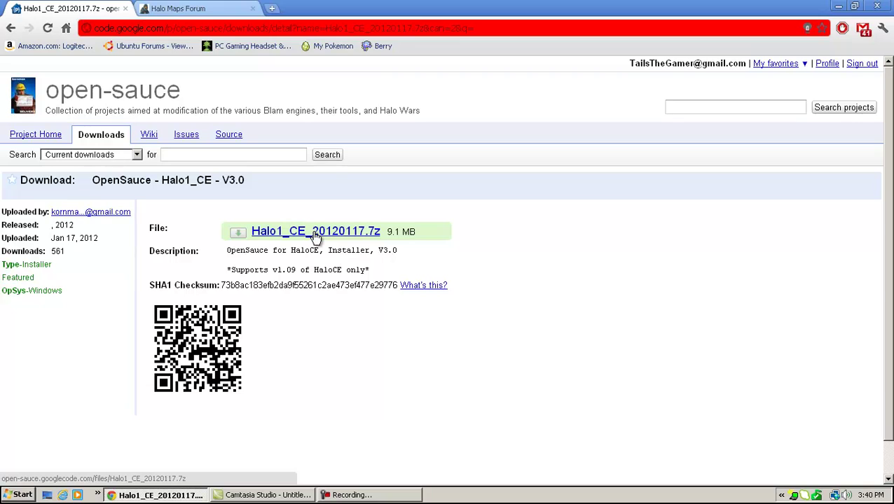
pyautogui.click(266, 233)
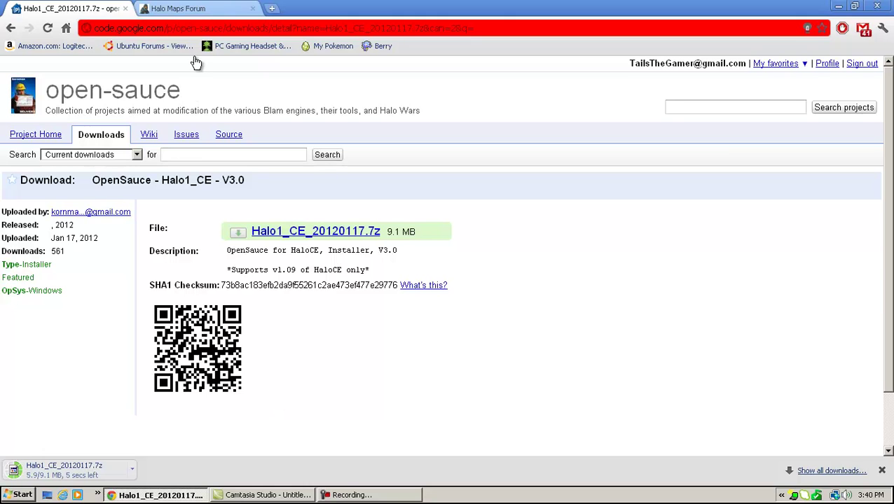
# Follow the 'Download, Rawr!' link in the Forge Example forum thread's first post
pyautogui.click(189, 11)
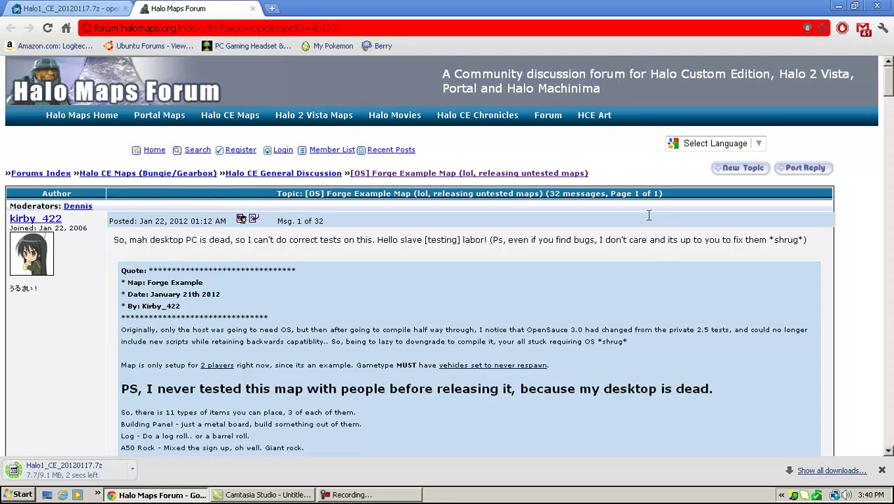
pyautogui.scroll(-5, 623, 210)
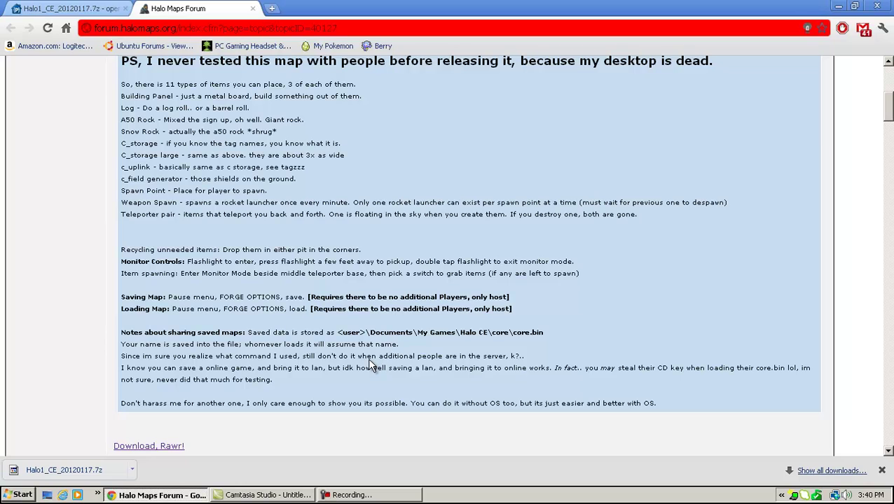
pyautogui.scroll(-1, 371, 366)
pyautogui.scroll(-1, 371, 366)
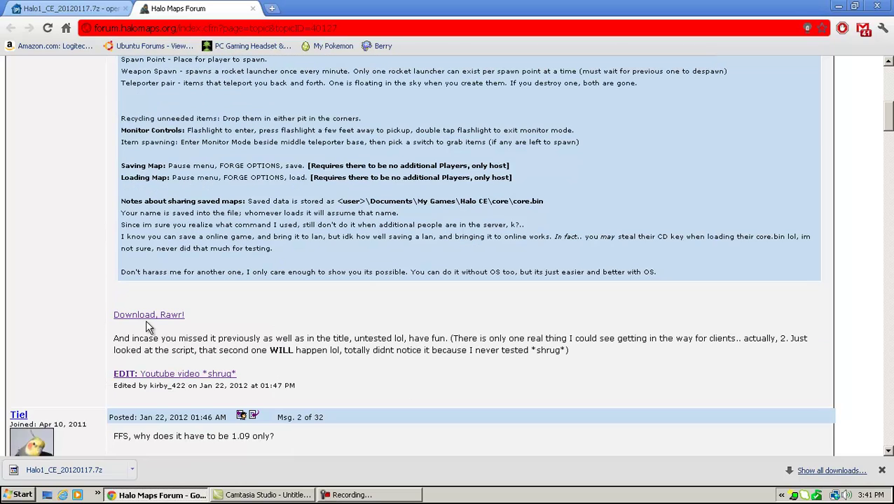
pyautogui.click(155, 316)
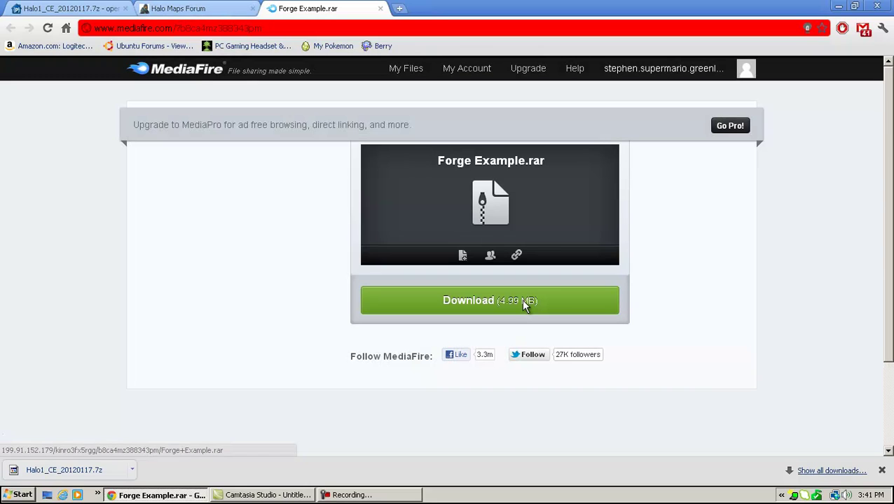
# Download Forge Example.rar from MediaFire and open the finished Halo1_CE_20120117.7z archive
pyautogui.click(521, 299)
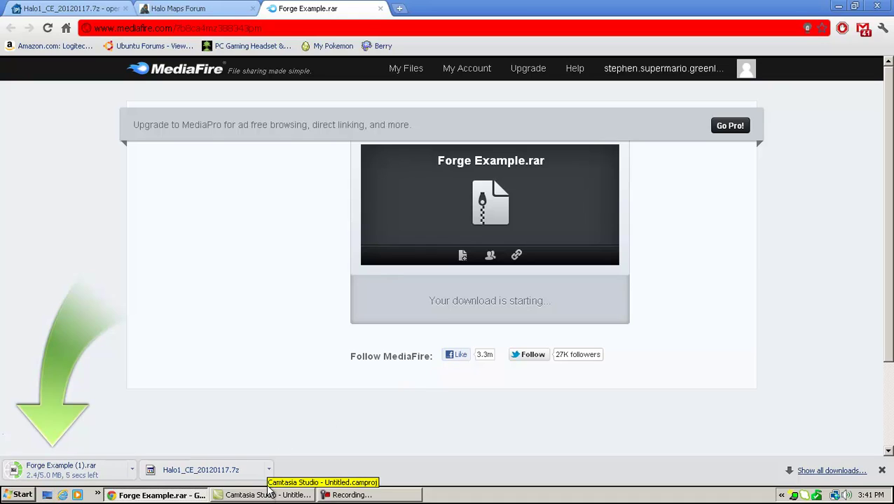
pyautogui.click(221, 474)
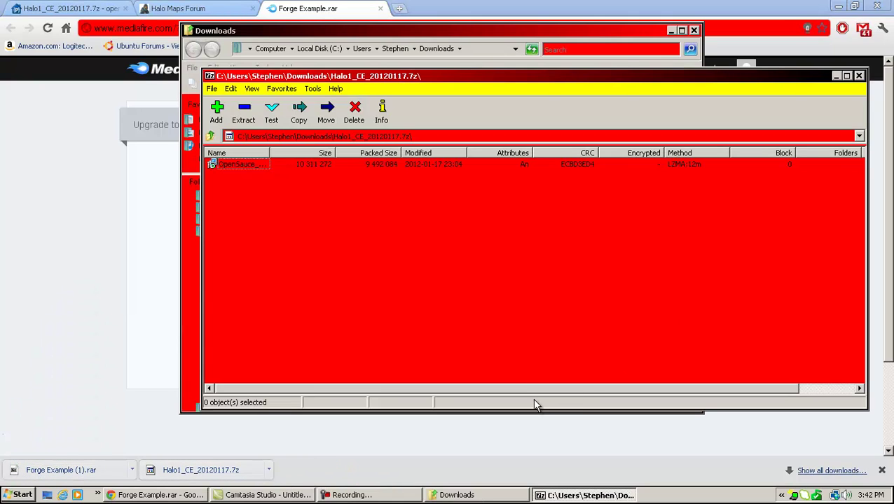
# Extract the OpenSauce installer from the Halo1_CE archive onto the desktop and close 7-Zip
pyautogui.click(833, 7)
pyautogui.click(837, 6)
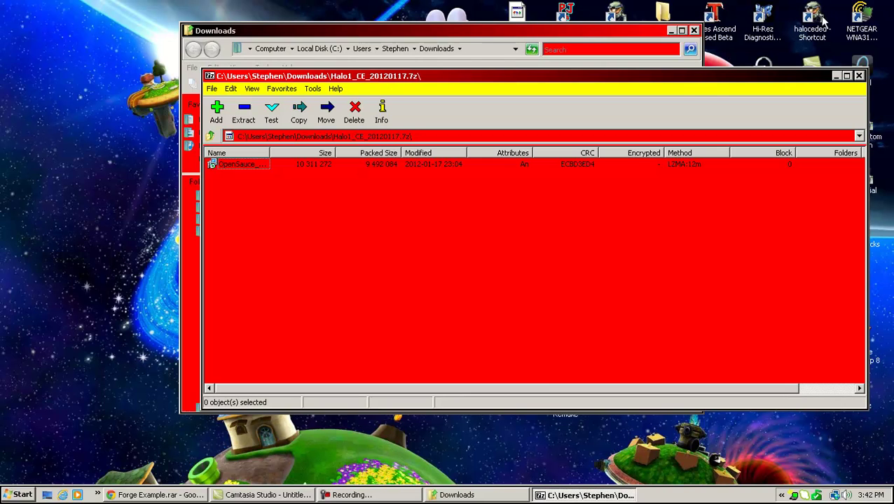
pyautogui.click(693, 30)
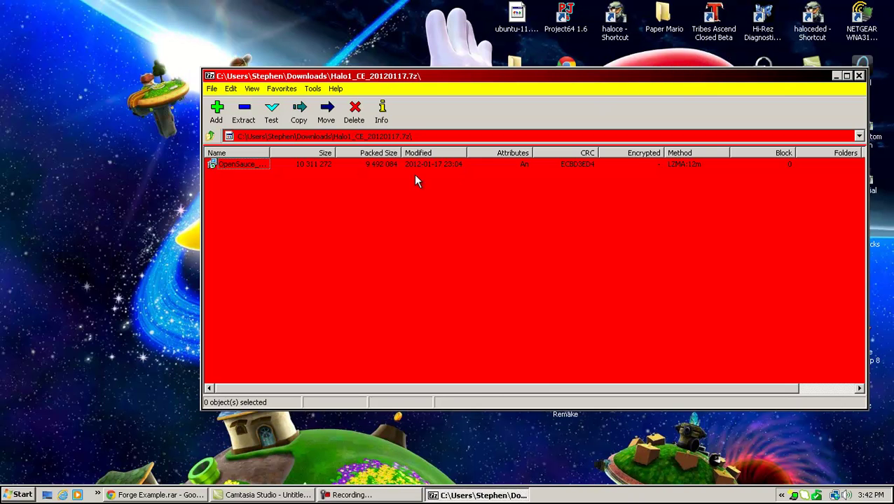
pyautogui.moveTo(237, 164); pyautogui.dragTo(181, 173)
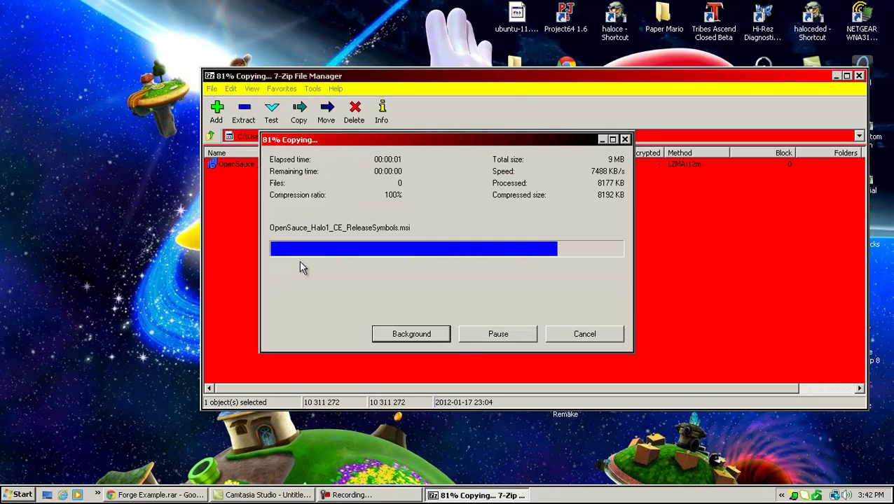
pyautogui.click(859, 77)
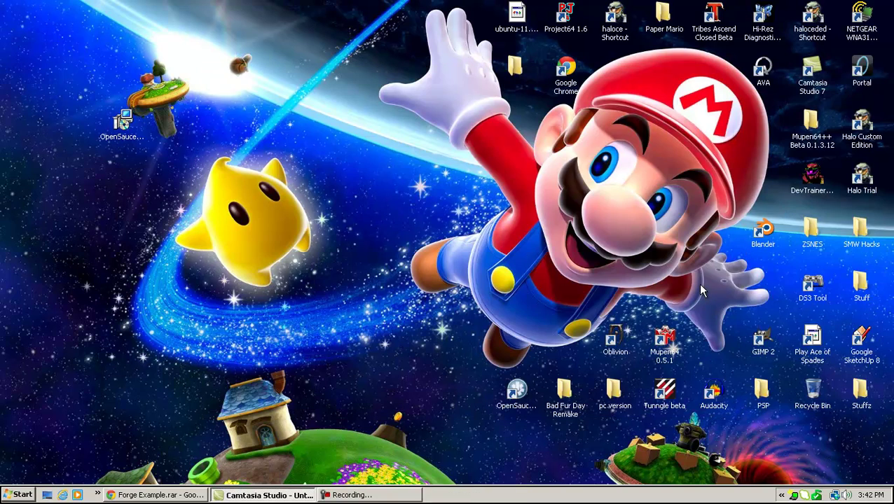
# Open Forge Example (1).rar in 7-Zip and move its window to the left
pyautogui.click(129, 498)
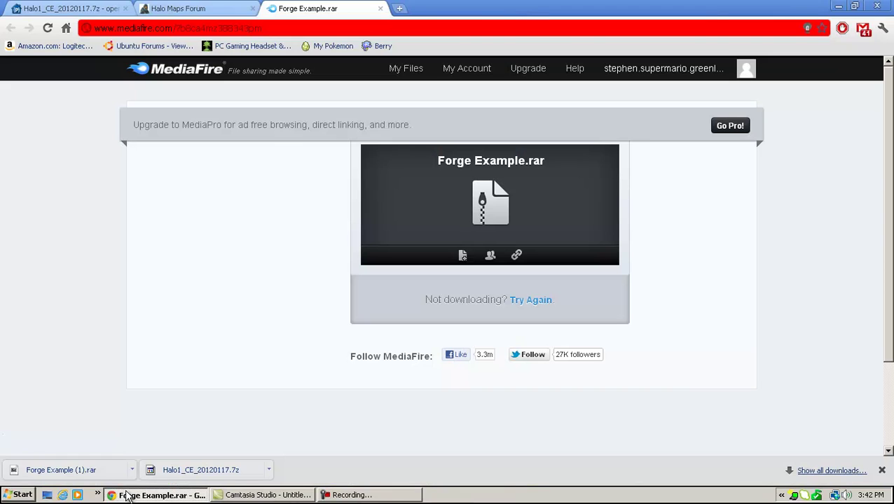
pyautogui.click(91, 473)
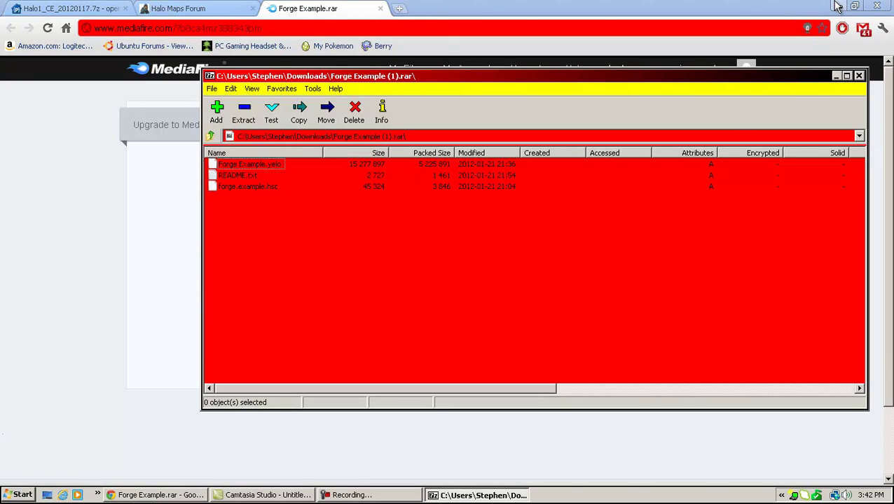
pyautogui.click(837, 6)
pyautogui.moveTo(758, 77); pyautogui.dragTo(616, 70)
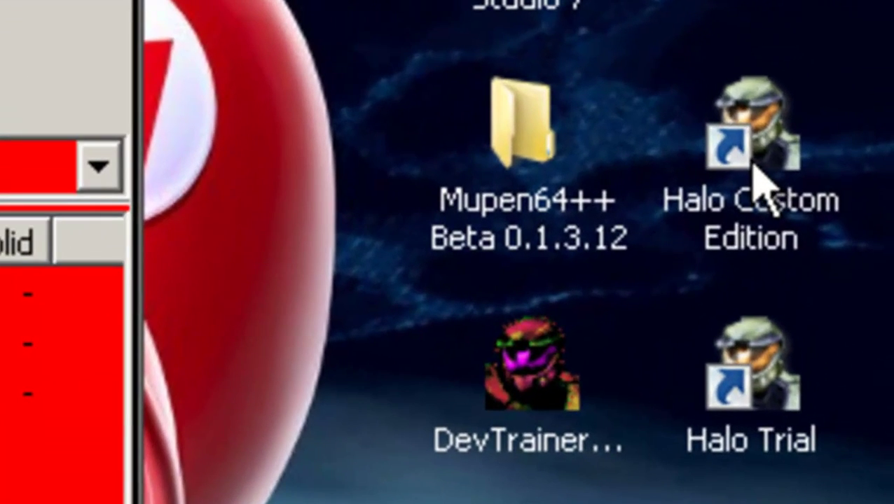
# Check the Halo Custom Edition shortcut's options, then browse Computer to the Local Disk (C:) drive
pyautogui.click(861, 129)
pyautogui.rightClick(754, 166)
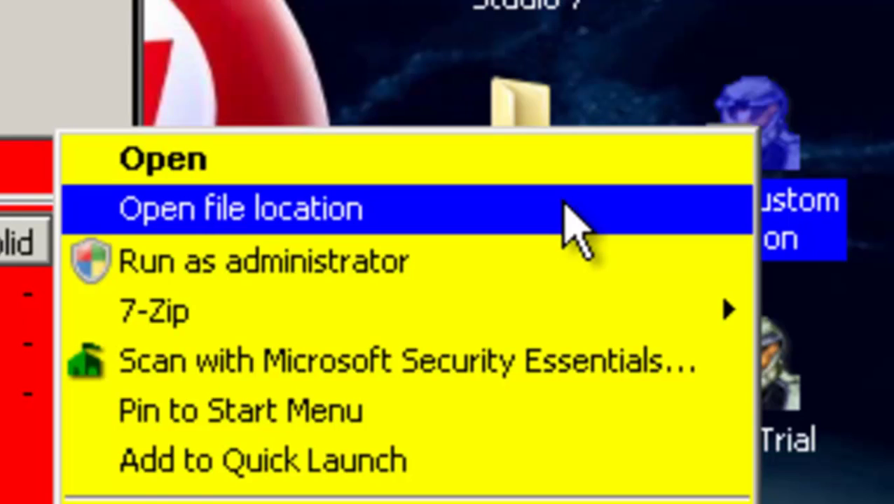
pyautogui.press('Escape')
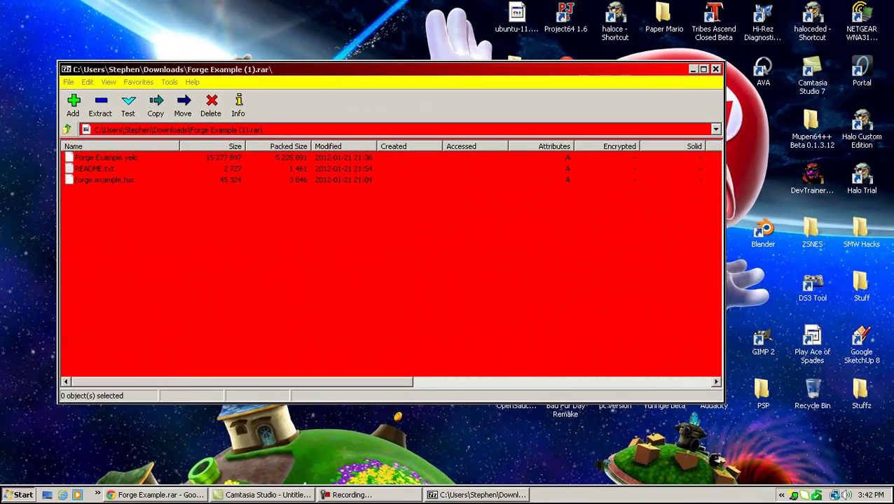
pyautogui.press('super')
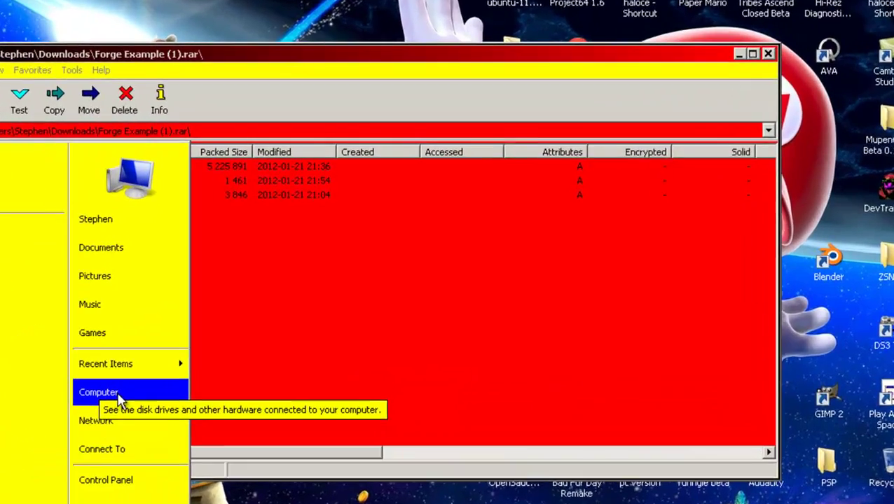
pyautogui.click(205, 338)
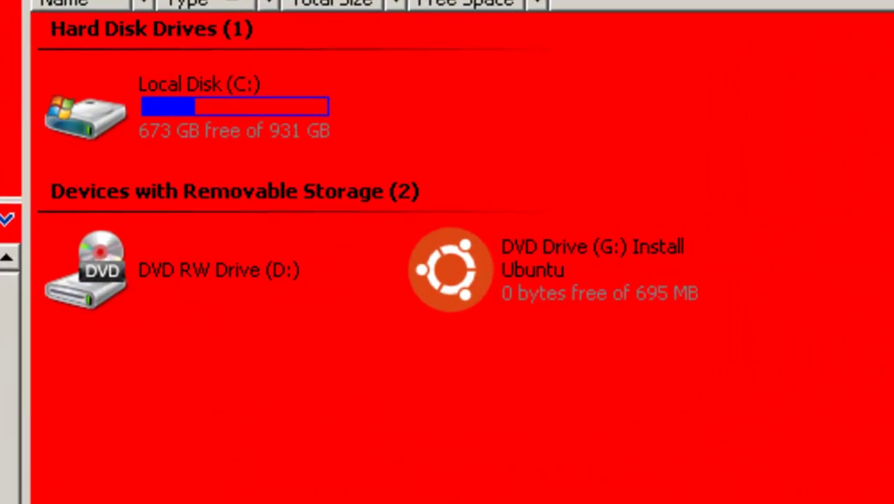
pyautogui.doubleClick(172, 133)
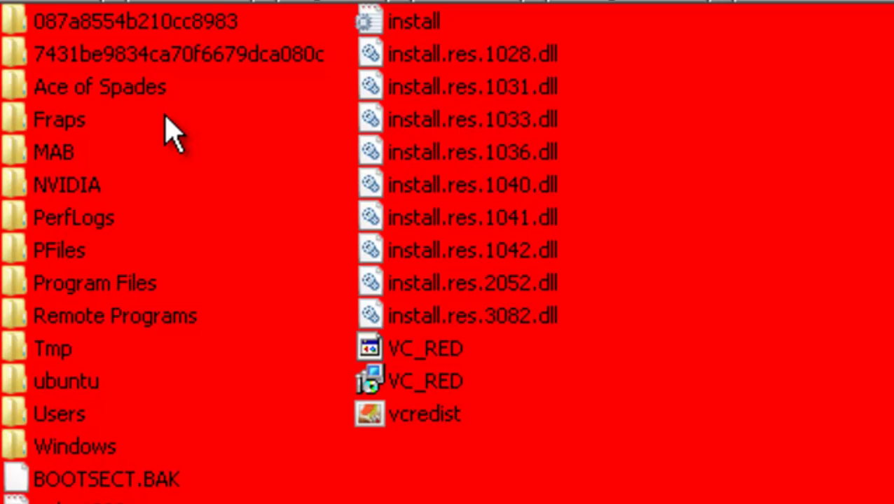
pyautogui.doubleClick(13, 158)
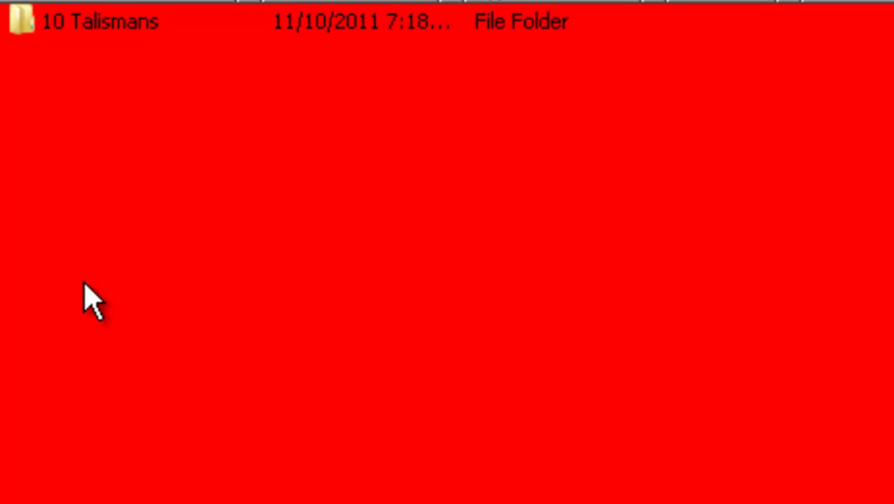
pyautogui.press('BackSpace')
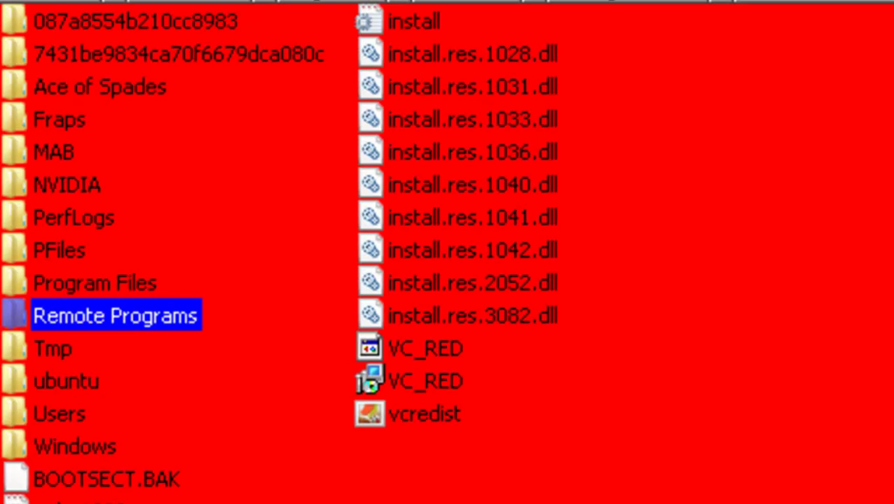
# Navigate Program Files\Microsoft Games\Halo Custom Edition and open its maps folder
pyautogui.click(100, 286)
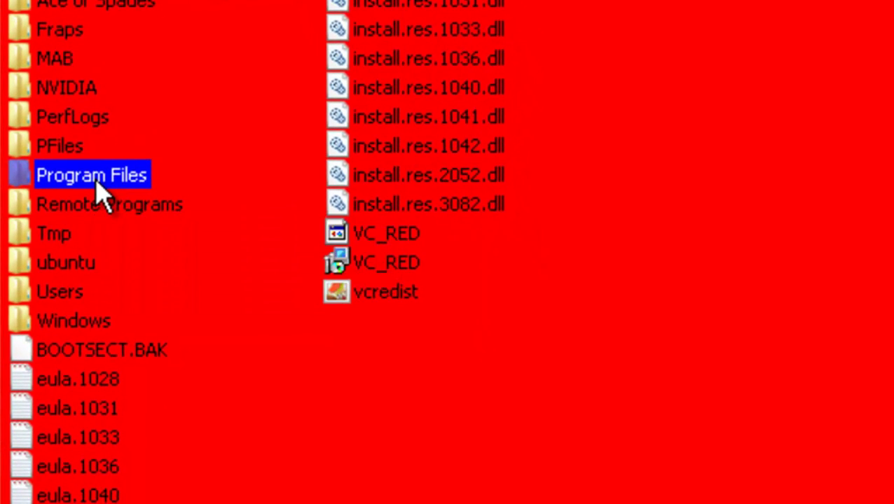
pyautogui.doubleClick(96, 184)
pyautogui.scroll(-2, 122, 350)
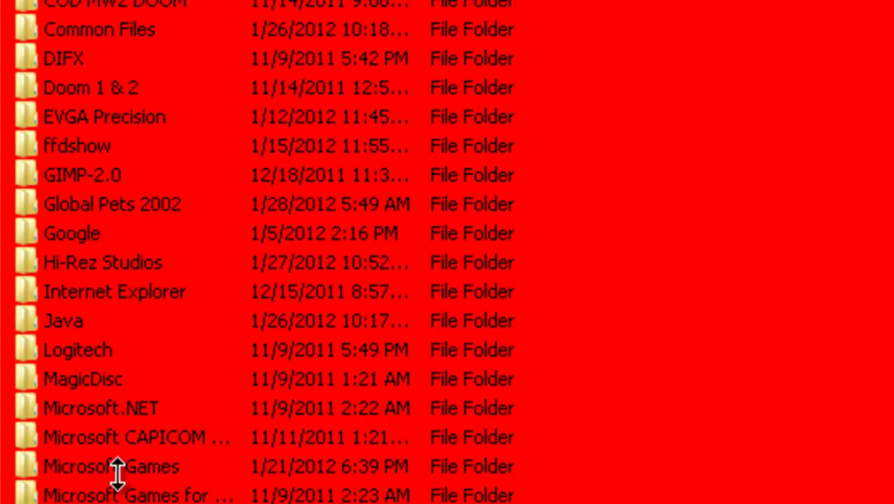
pyautogui.doubleClick(120, 470)
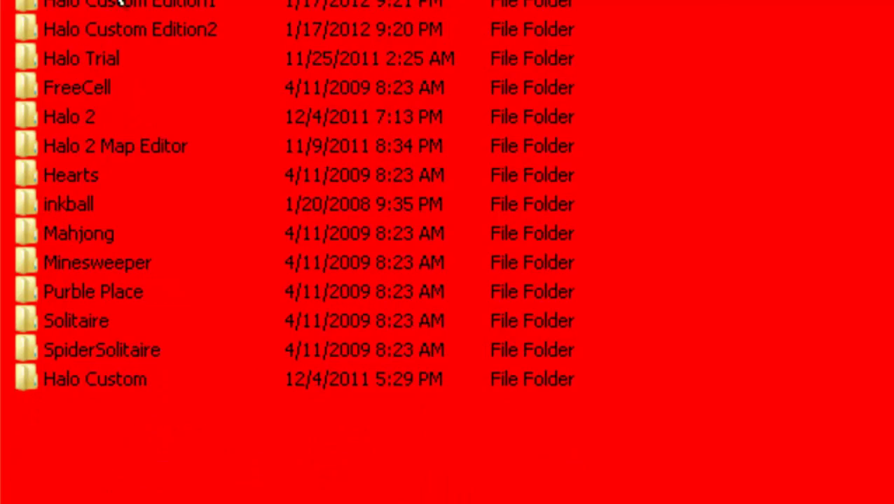
pyautogui.scroll(1, 105, 21)
pyautogui.doubleClick(102, 28)
pyautogui.scroll(-4, 115, 6)
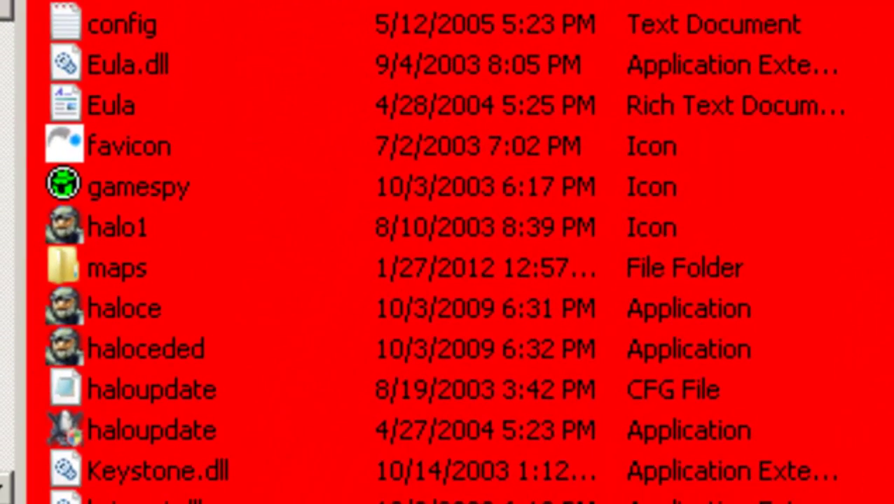
pyautogui.click(119, 272)
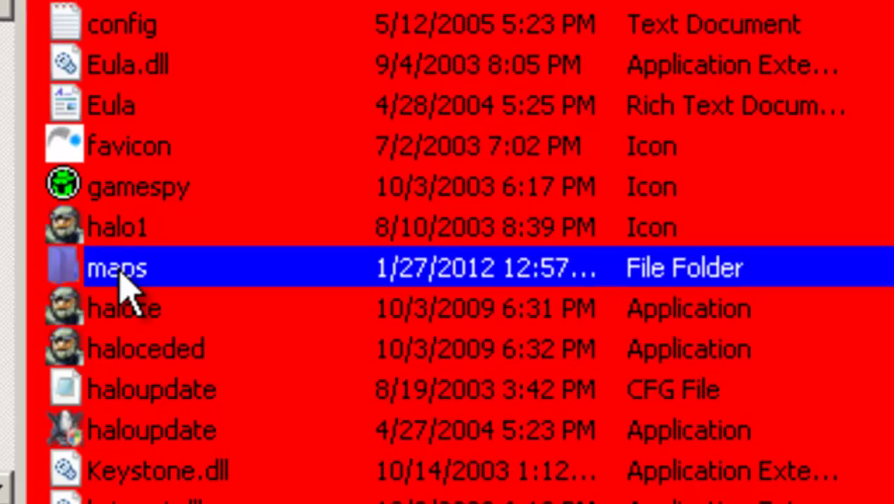
pyautogui.click(120, 273)
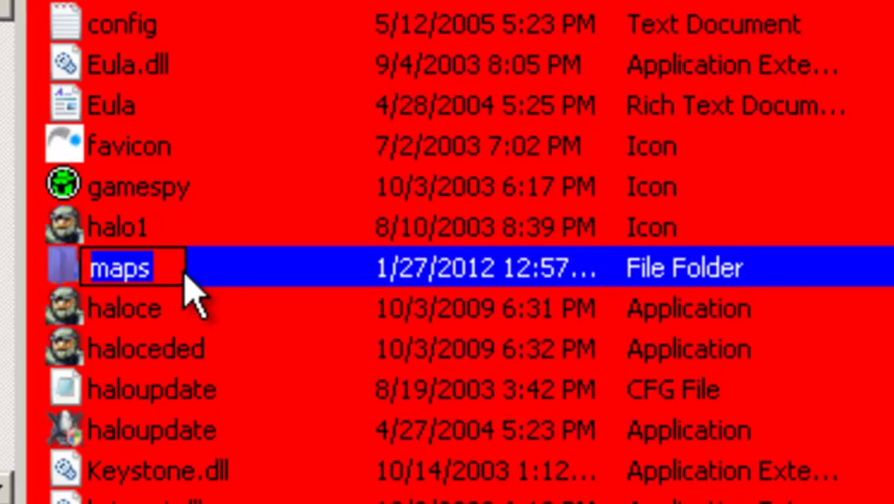
pyautogui.press('Escape')
pyautogui.doubleClick(223, 276)
# Copy forge.example.hsc from the archive into maps, replacing the existing file with administrator permission
pyautogui.click(178, 231)
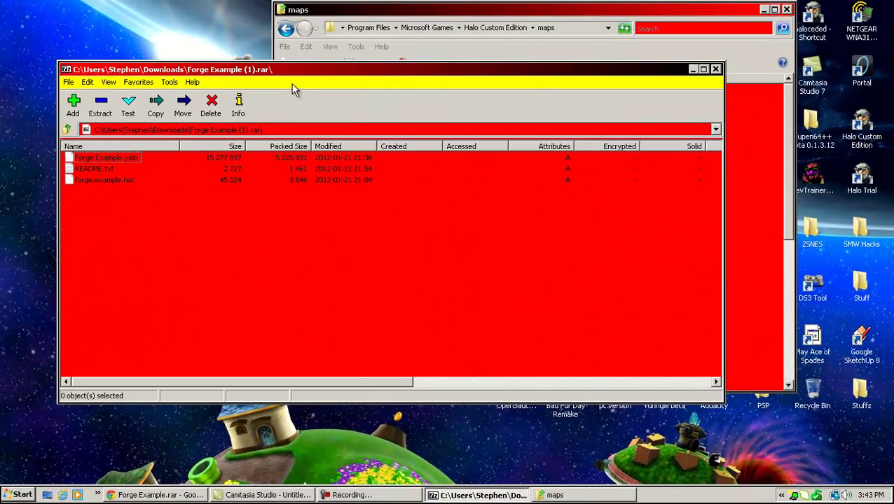
pyautogui.moveTo(319, 68); pyautogui.dragTo(741, 38)
pyautogui.moveTo(540, 186); pyautogui.dragTo(418, 176)
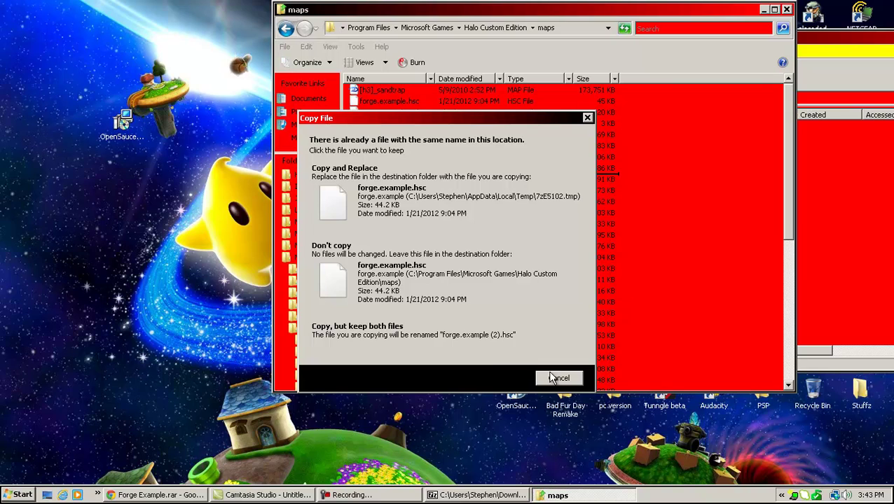
pyautogui.click(397, 201)
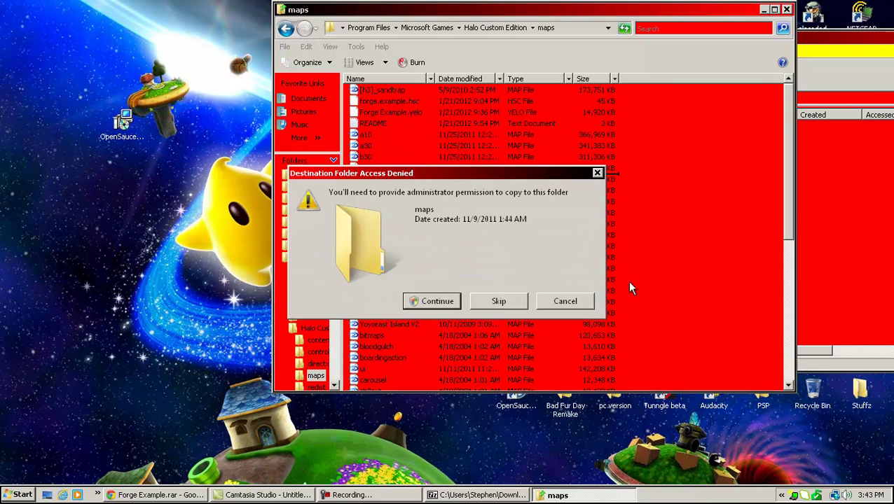
pyautogui.click(438, 307)
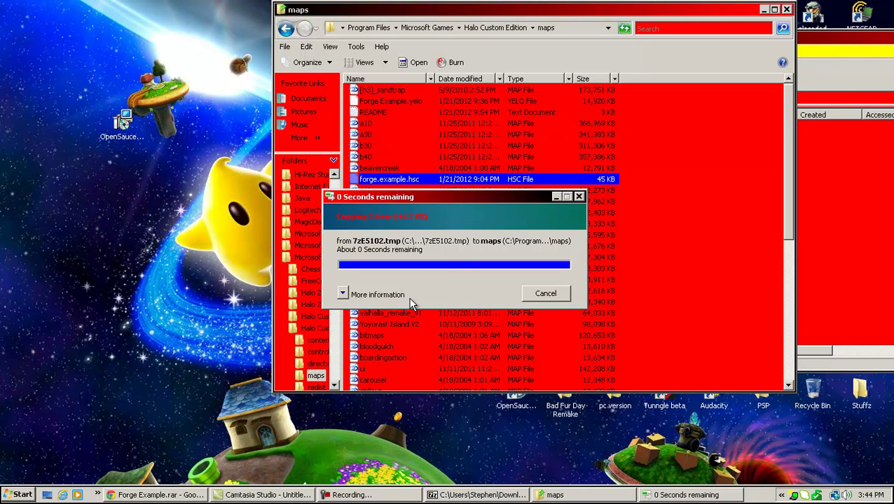
# Copy Forge Example.yelo over the existing one in maps, then close the 7-Zip archive window
pyautogui.click(859, 210)
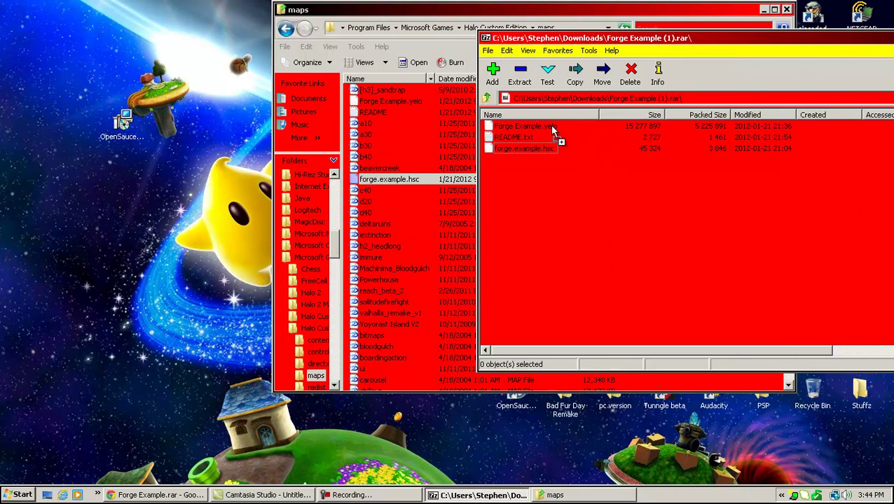
pyautogui.moveTo(550, 124); pyautogui.dragTo(410, 175)
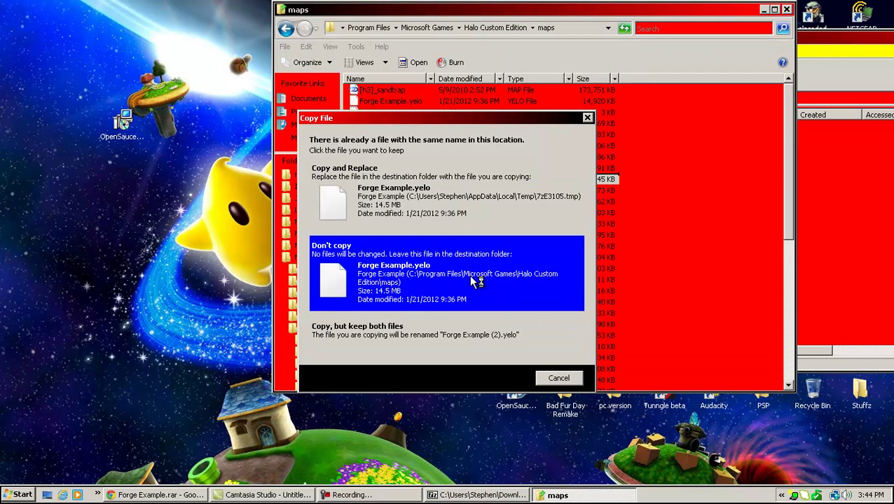
pyautogui.click(434, 199)
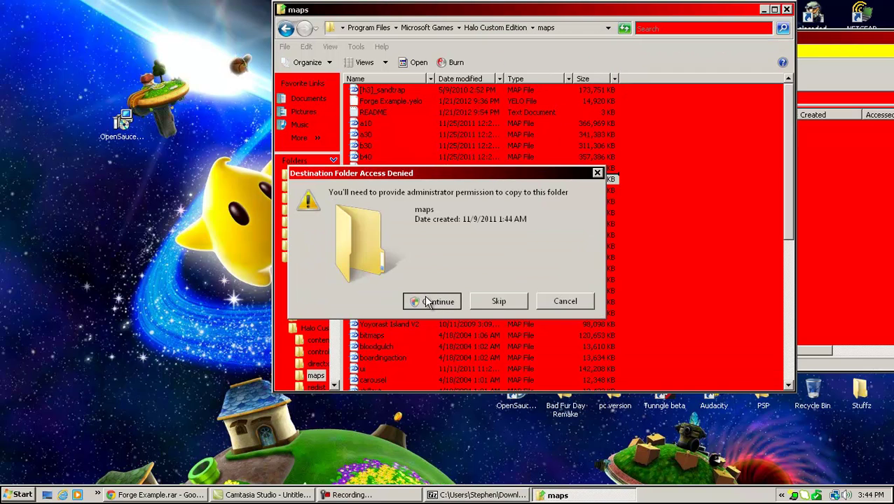
pyautogui.click(431, 301)
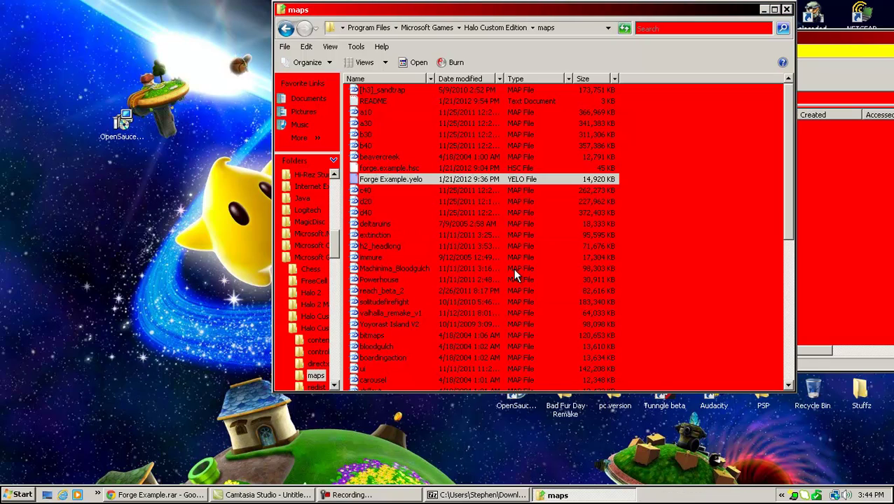
pyautogui.moveTo(868, 37); pyautogui.dragTo(550, 47)
pyautogui.click(816, 48)
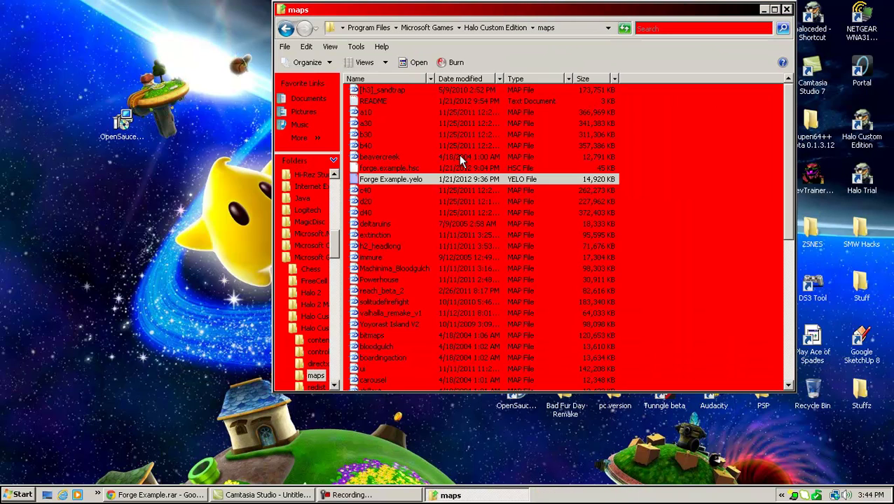
# Close the maps window and run Install on the desktop OpenSauce installer
pyautogui.click(787, 10)
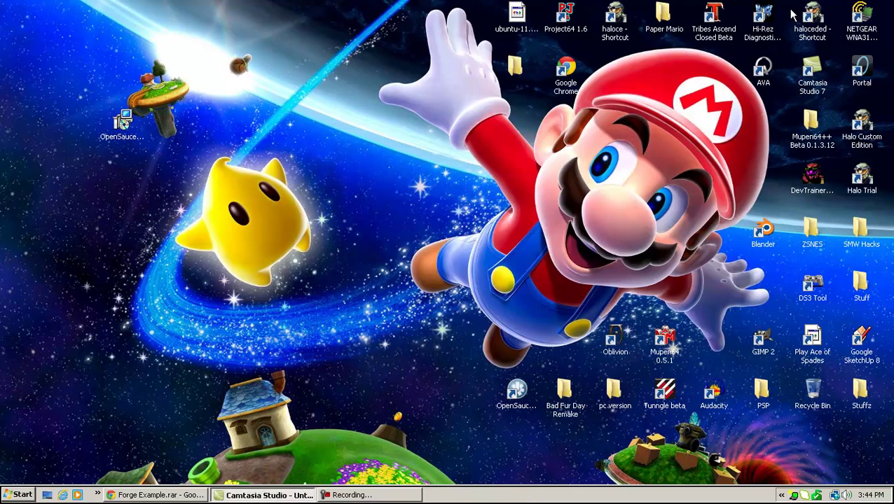
pyautogui.rightClick(120, 127)
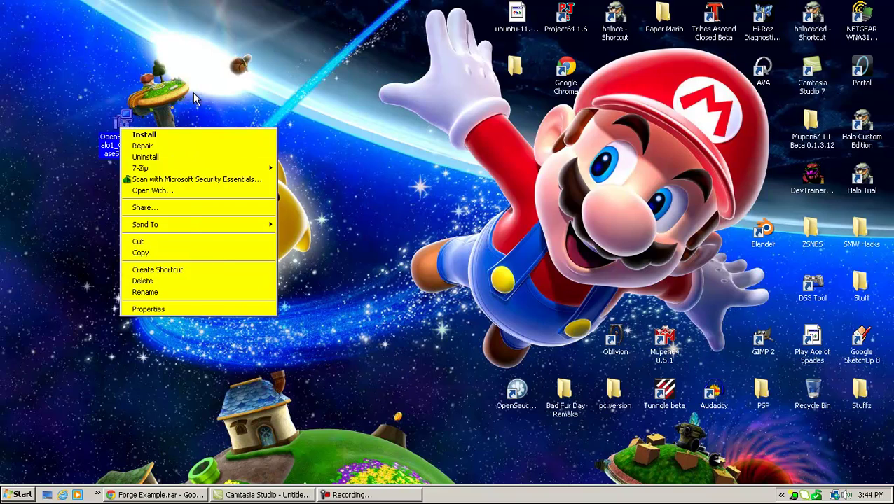
pyautogui.click(144, 134)
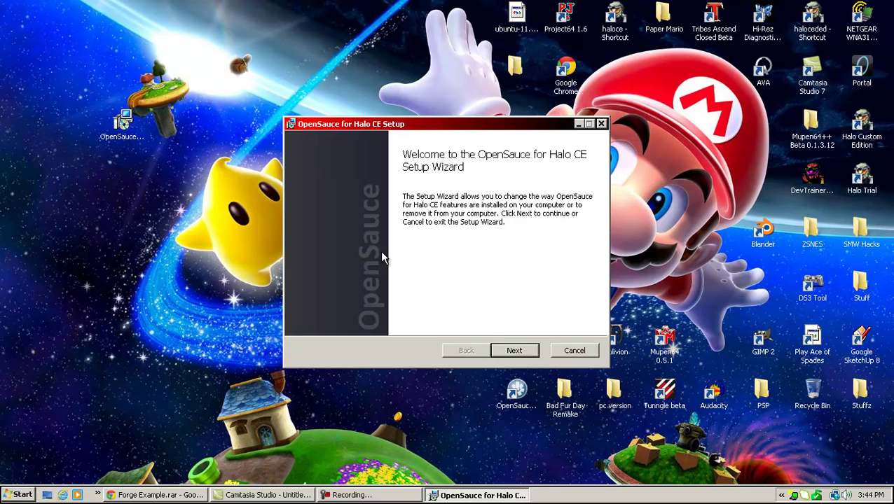
# Choose Repair in the setup wizard, confirm it, and click Finish once OpenSauce is repaired
pyautogui.click(517, 353)
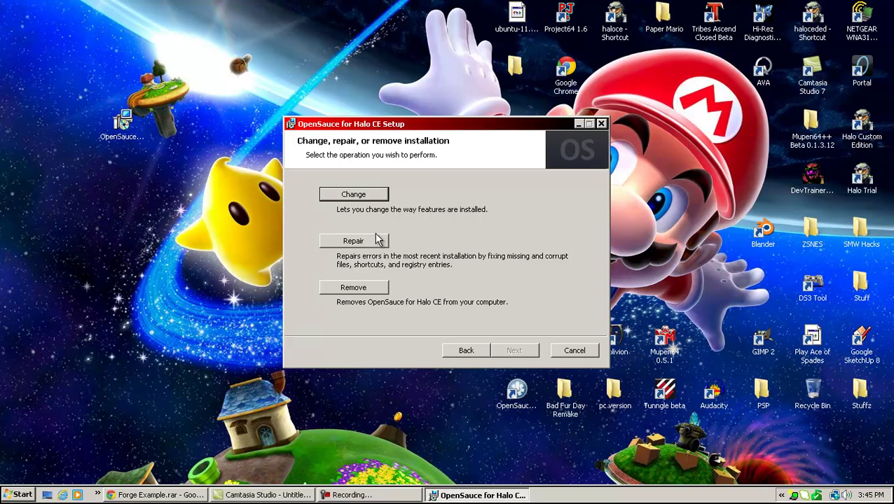
pyautogui.click(374, 241)
pyautogui.click(510, 347)
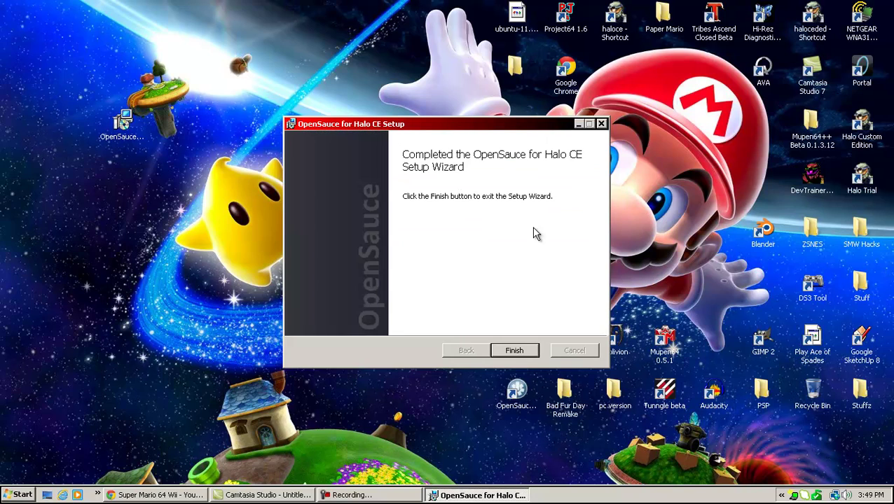
pyautogui.click(515, 350)
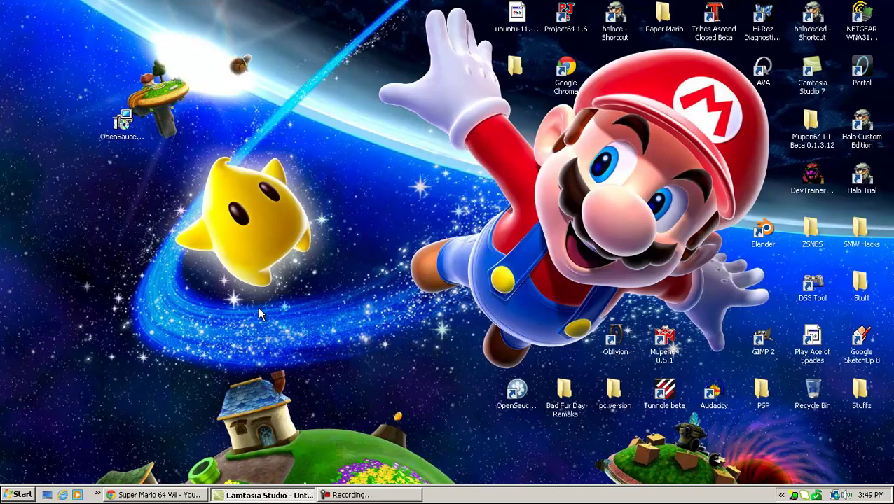
# Browse from Documents through My Games and Halo CE into the OpenSauce folder
pyautogui.click(23, 495)
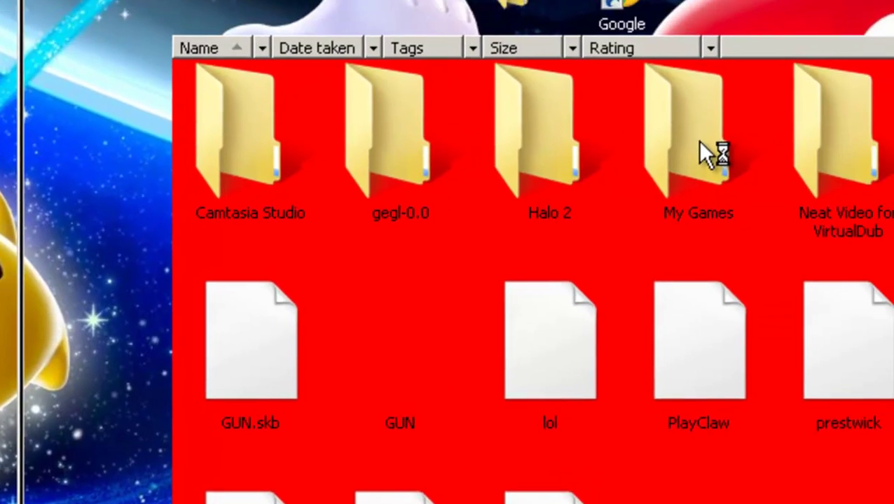
pyautogui.doubleClick(703, 150)
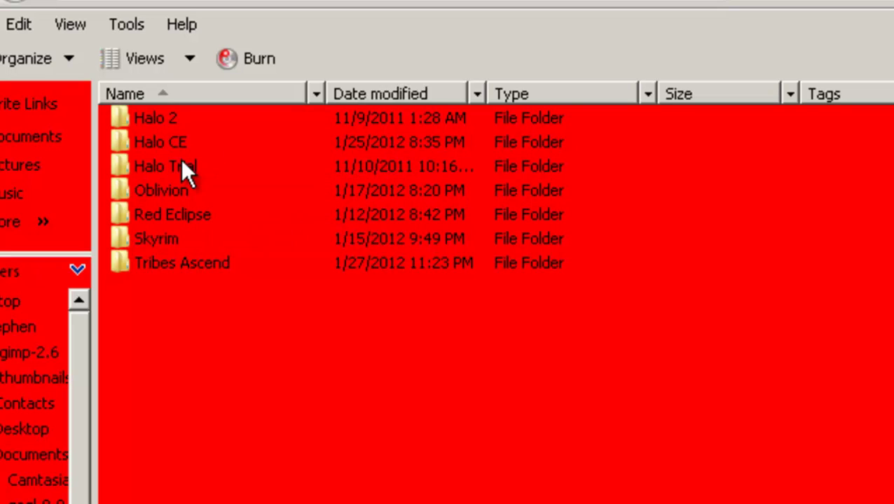
pyautogui.click(178, 140)
pyautogui.doubleClick(176, 138)
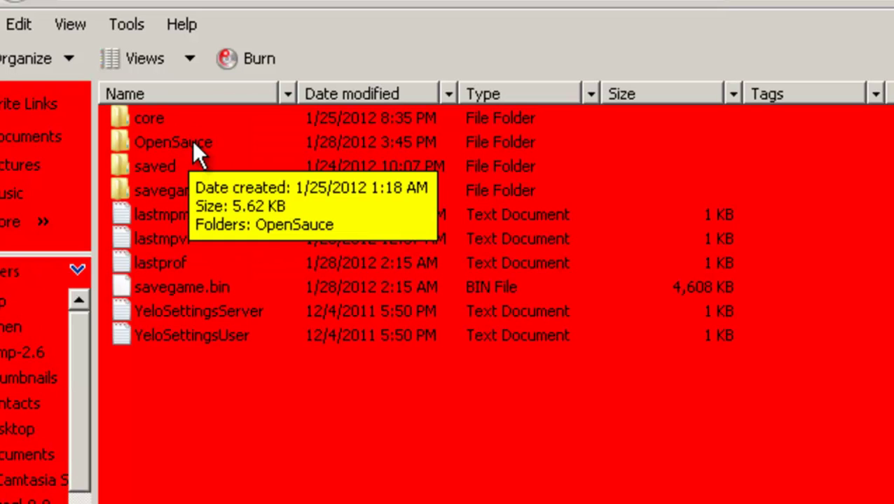
pyautogui.doubleClick(193, 143)
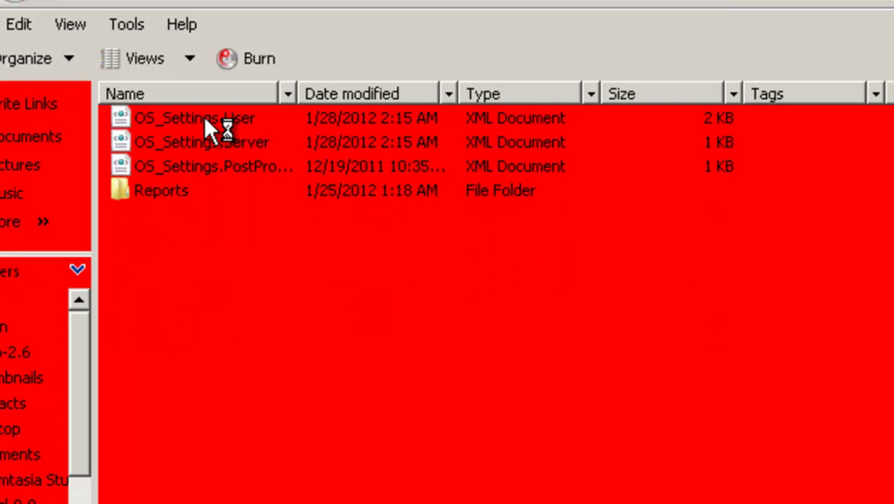
# Choose Edit on OS_Settings.User from its context menu
pyautogui.click(208, 119)
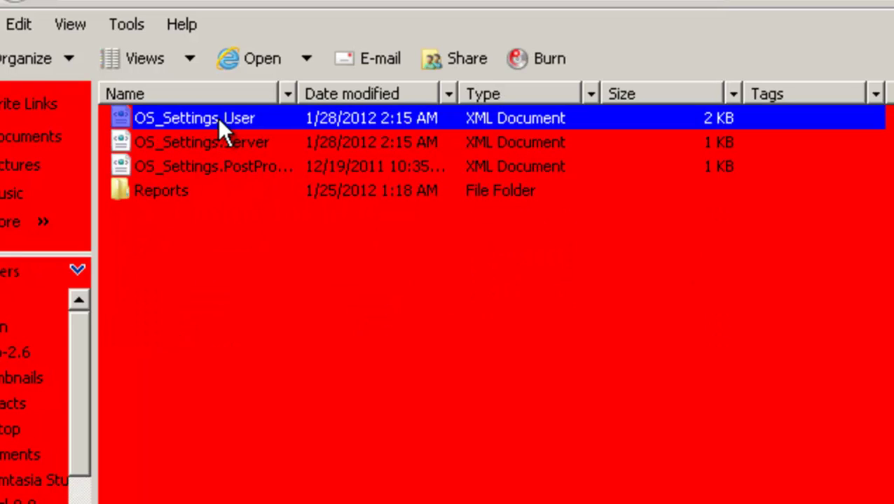
pyautogui.rightClick(217, 116)
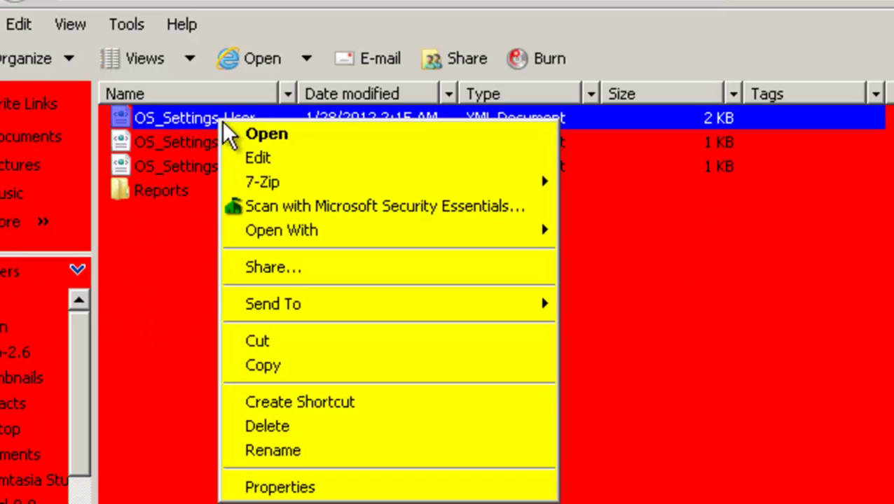
pyautogui.click(264, 157)
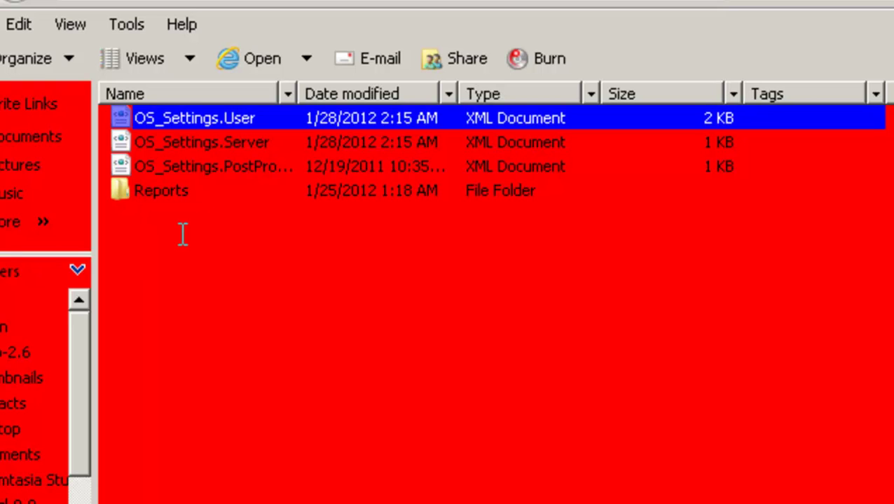
# Open OS_Settings.User in the text editor to view its MotionBlur setting
pyautogui.rightClick(218, 115)
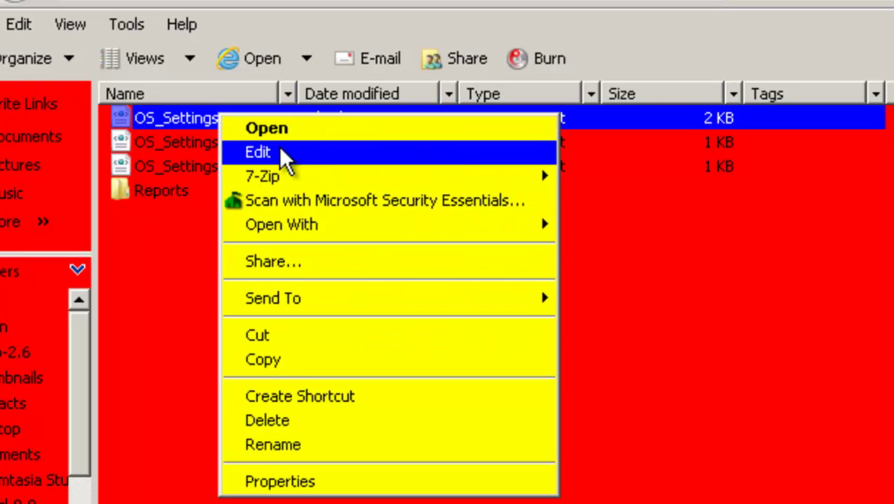
pyautogui.click(279, 151)
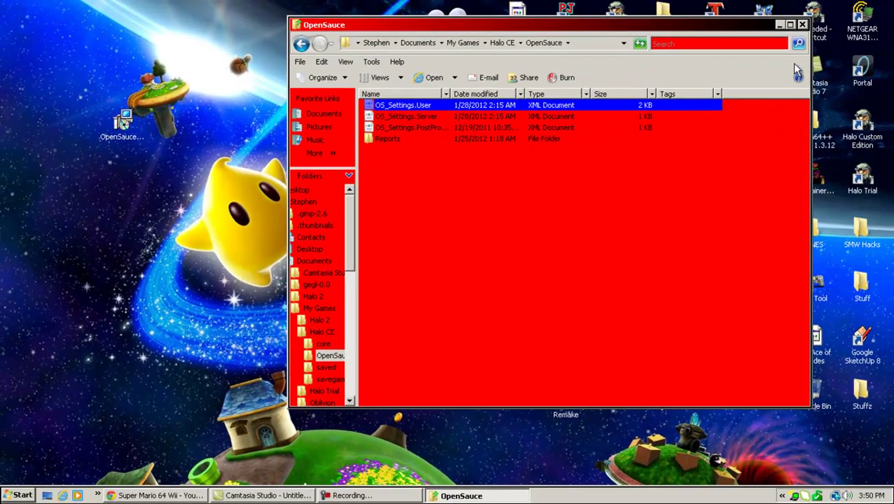
# Close the OpenSauce Explorer window and the YouTube tab, returning to the Halo Maps Forum thread
pyautogui.click(802, 25)
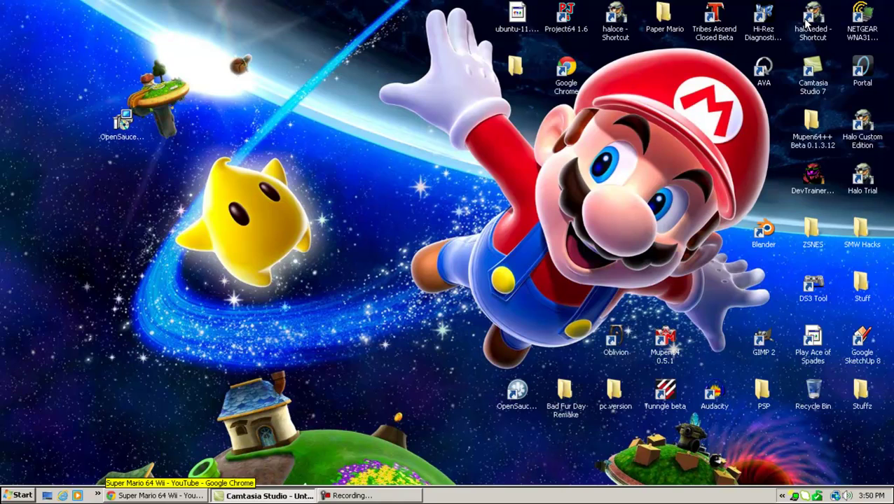
pyautogui.hotkey('alt', 'Tab')
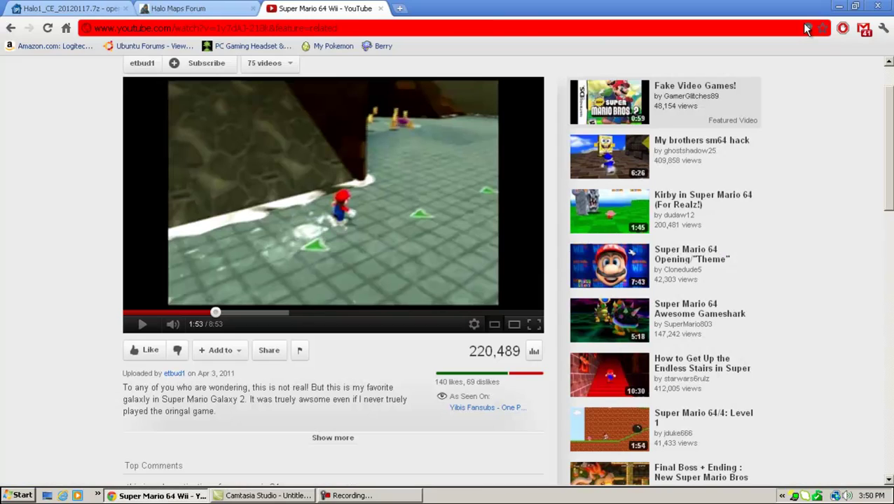
pyautogui.hotkey('ctrl', 'w')
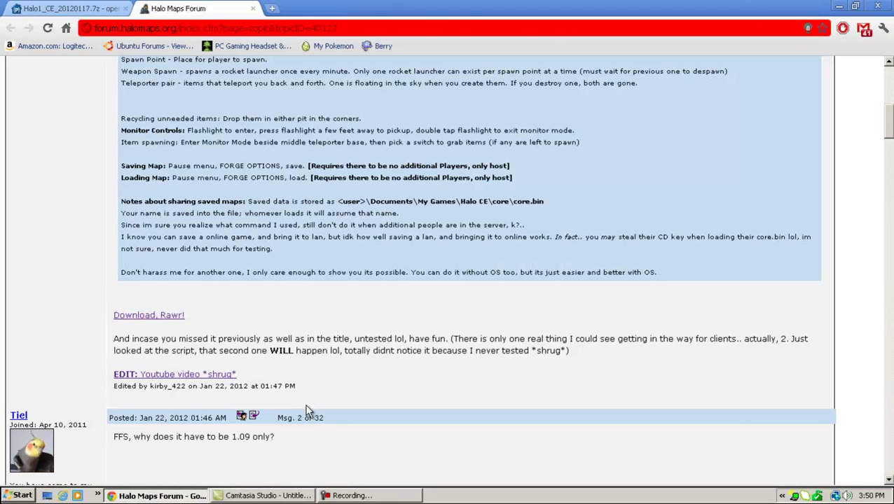